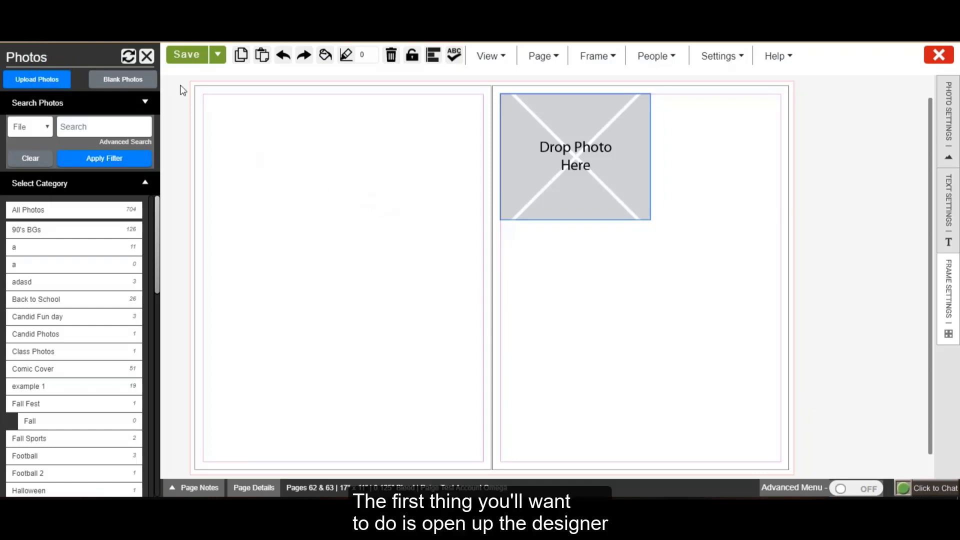
Close the Photos panel to bring back the insert tools beside the 62 & 63 spread
click(147, 57)
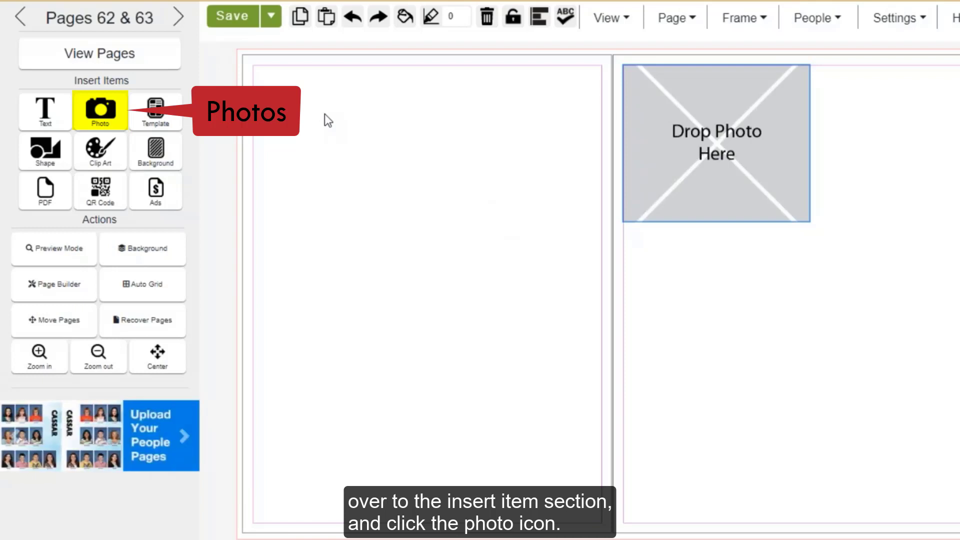
Reopen the photo library and show the SAMPLE TEMPLATE PHOTOS category (326 photos)
click(104, 125)
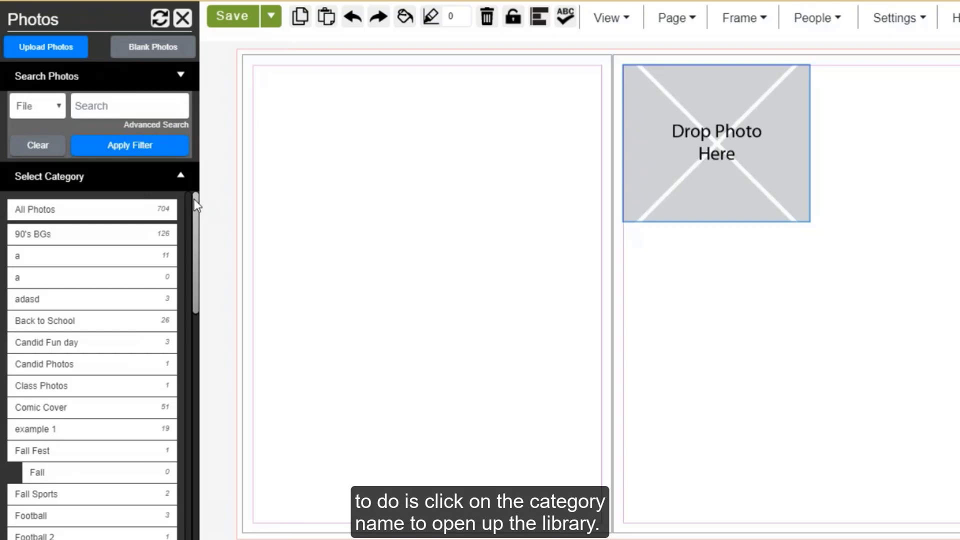
drag(194, 200, 187, 320)
scroll(94, 388, down, 8)
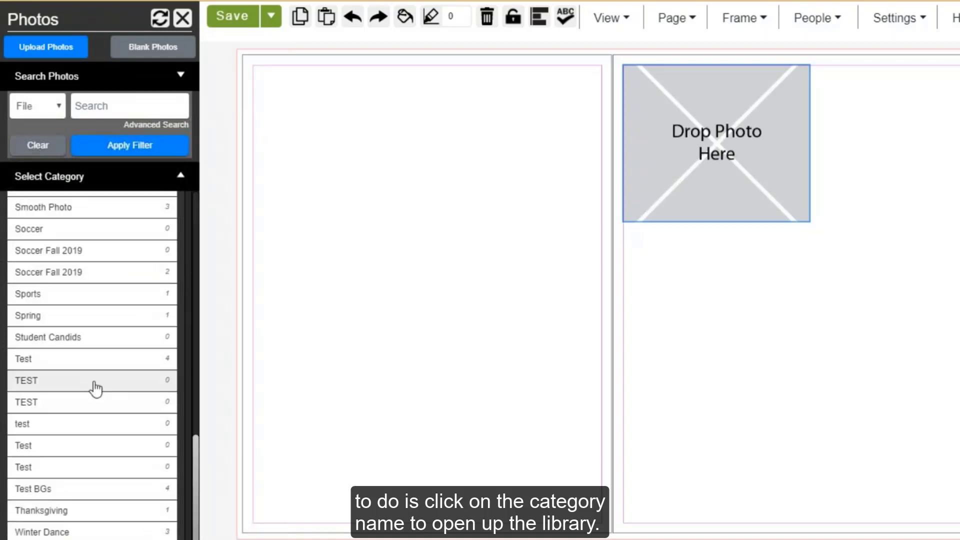
scroll(196, 470, up, 1)
scroll(94, 270, up, 2)
click(94, 251)
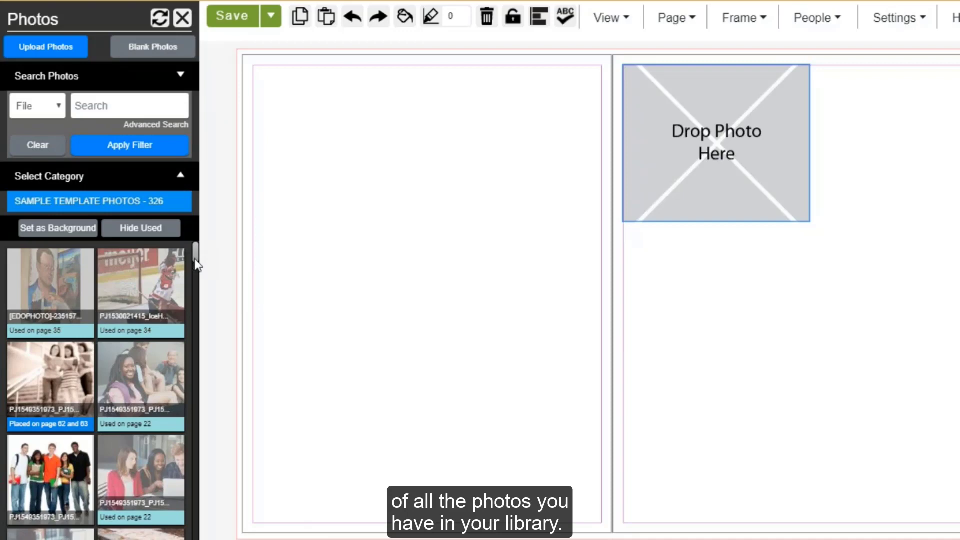
Drag the four-students-around-a-laptop photo onto page 62
drag(125, 473, 127, 474)
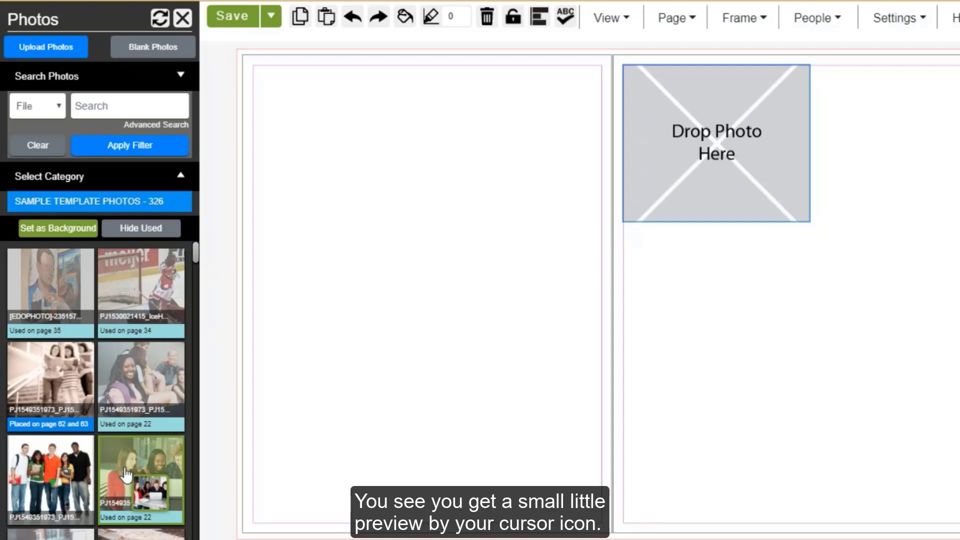
drag(125, 473, 324, 115)
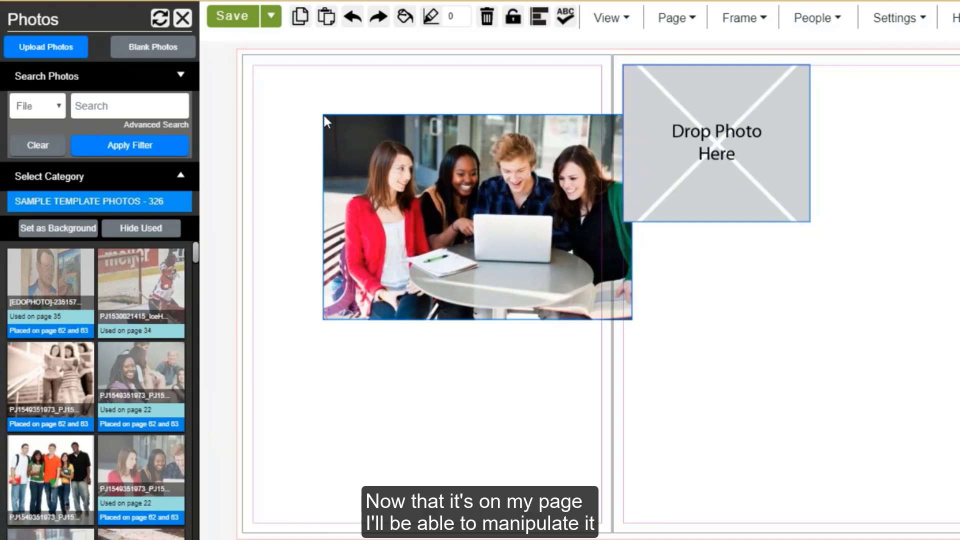
Resize the laptop photo by its corner handle and move it to page 62's top-left corner
click(433, 208)
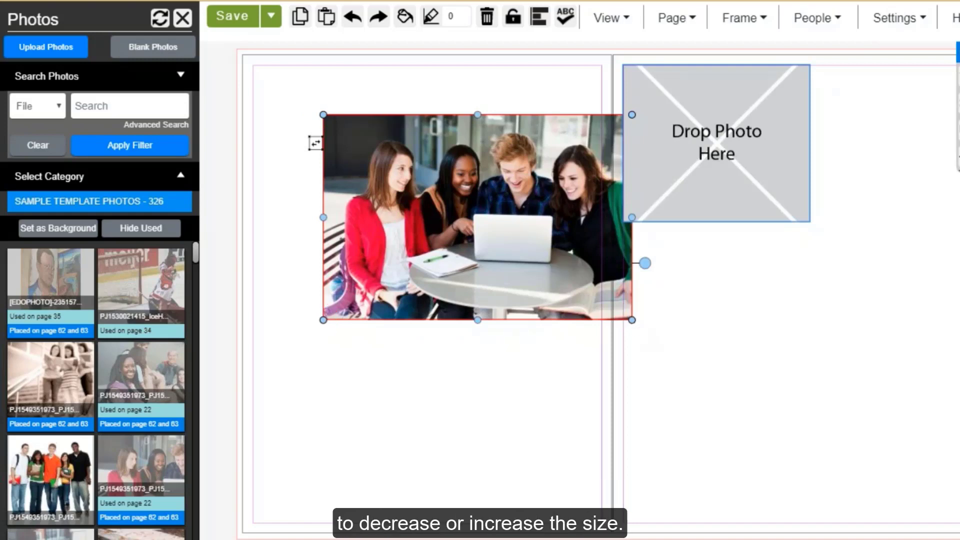
mouse_move(632, 320)
mouse_down()
mouse_move(491, 248)
mouse_move(570, 298)
mouse_up()
drag(471, 224, 398, 172)
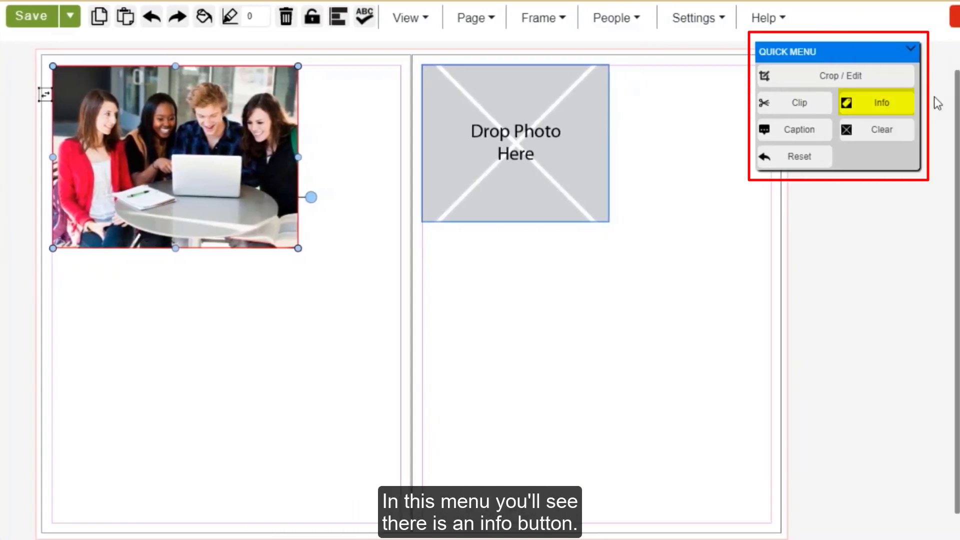
Open Photo Details for the laptop photo, expanding and collapsing its file details
click(892, 108)
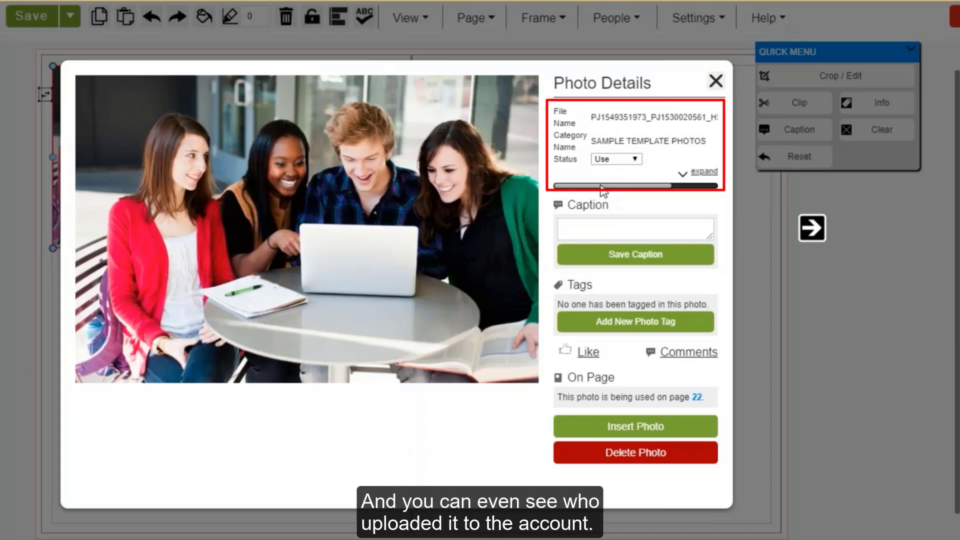
click(697, 172)
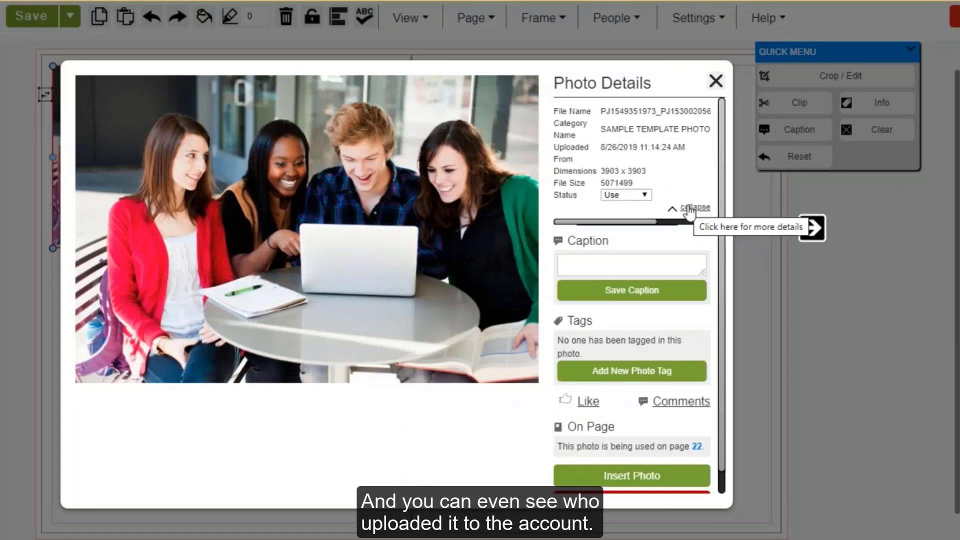
click(691, 208)
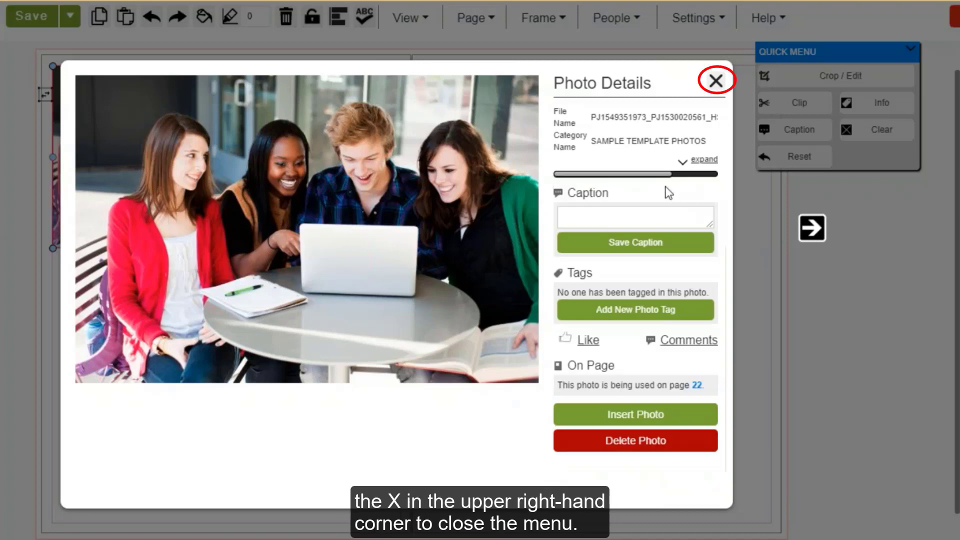
Crop the left edge off the laptop photo in Crop / Edit and save it
click(716, 81)
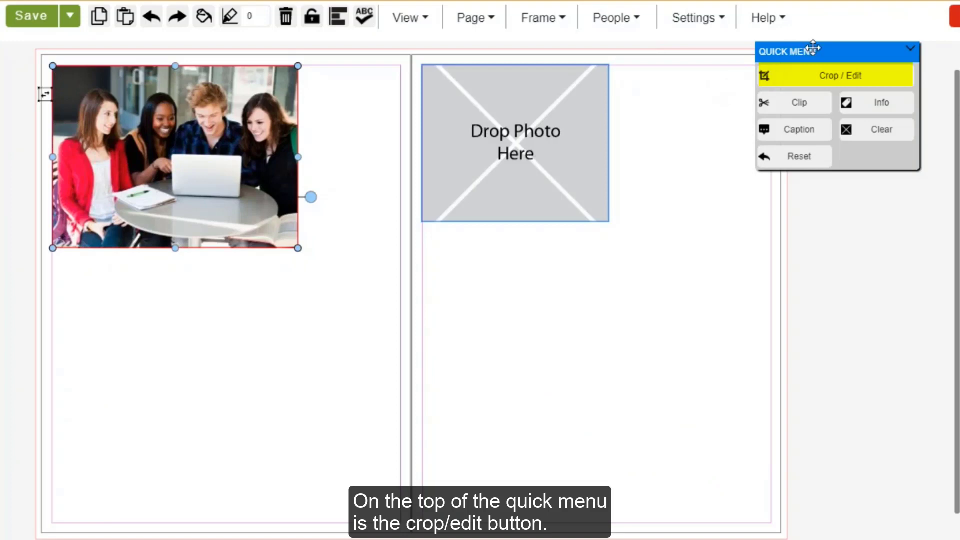
click(838, 82)
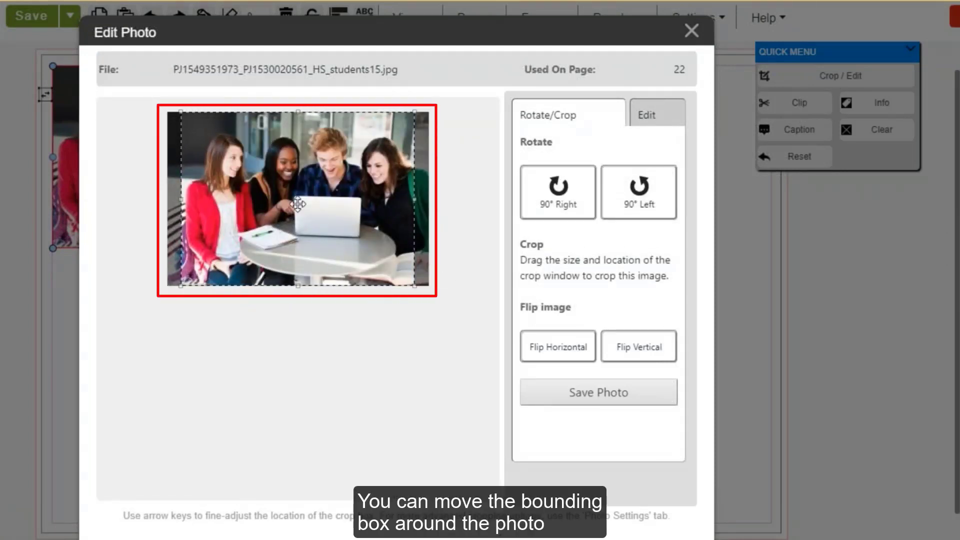
drag(298, 204, 309, 208)
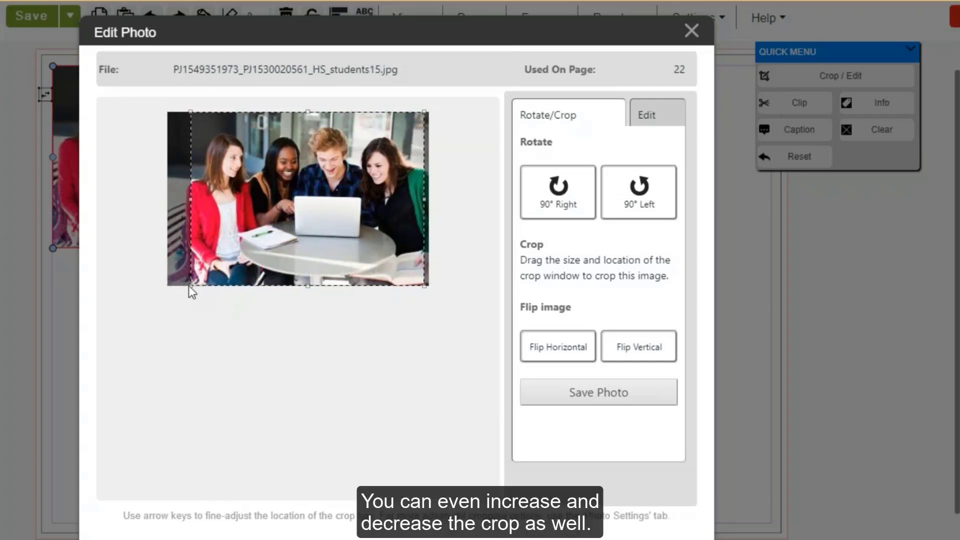
mouse_move(190, 286)
mouse_down()
mouse_move(234, 253)
mouse_move(200, 278)
mouse_up()
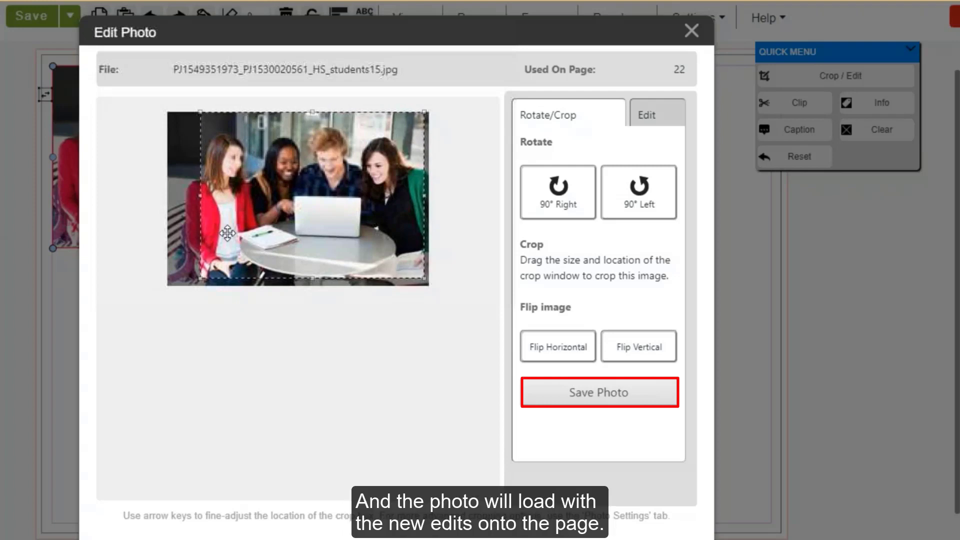
click(555, 404)
click(802, 81)
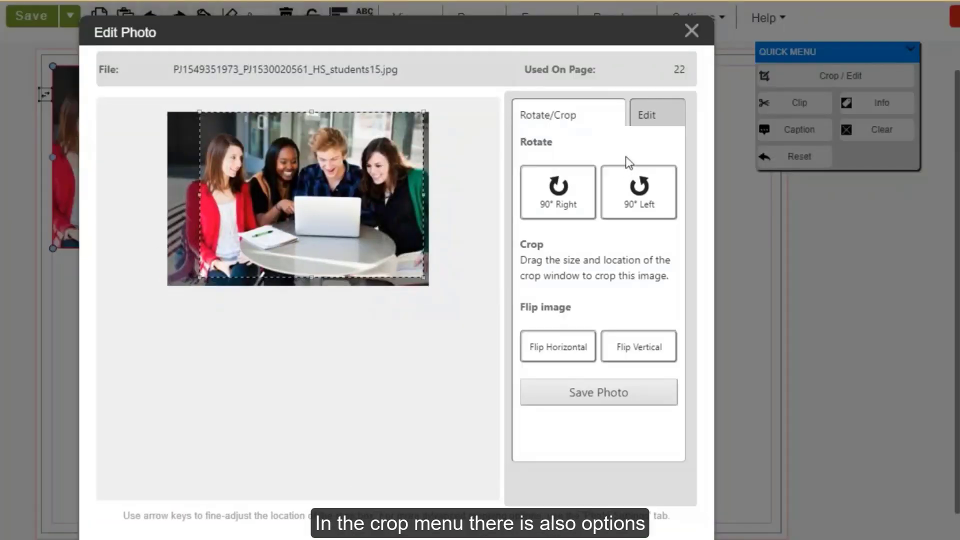
Apply the Sepia filter to the laptop photo on page 62 and save it
click(641, 118)
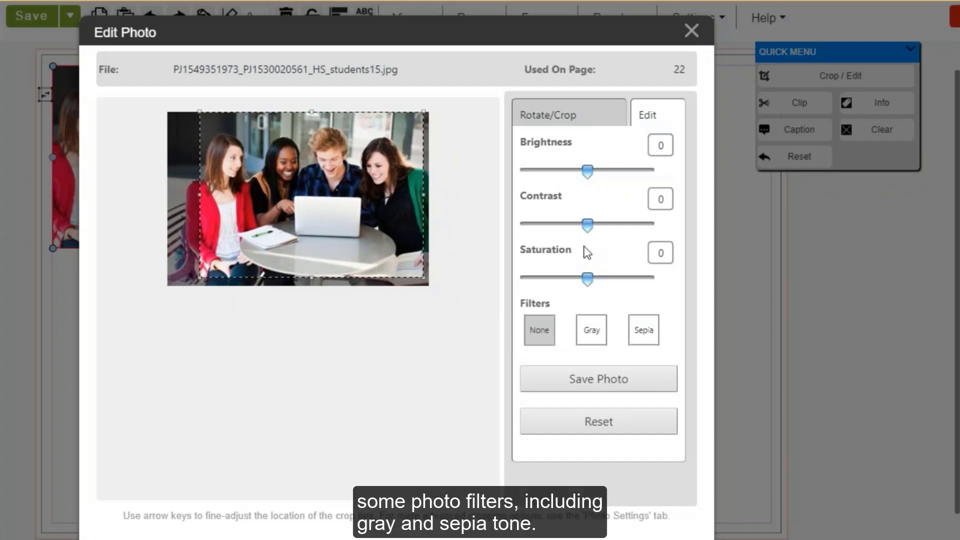
click(594, 331)
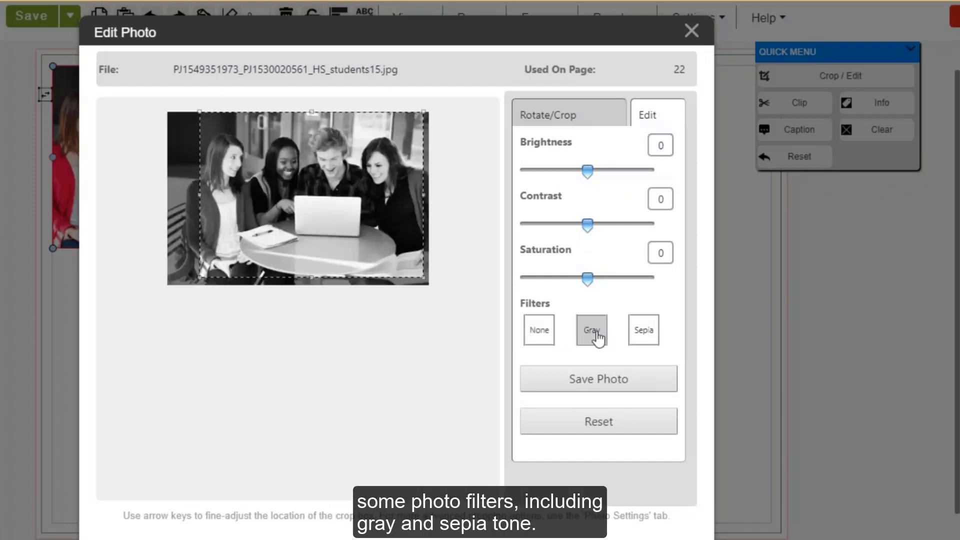
click(646, 332)
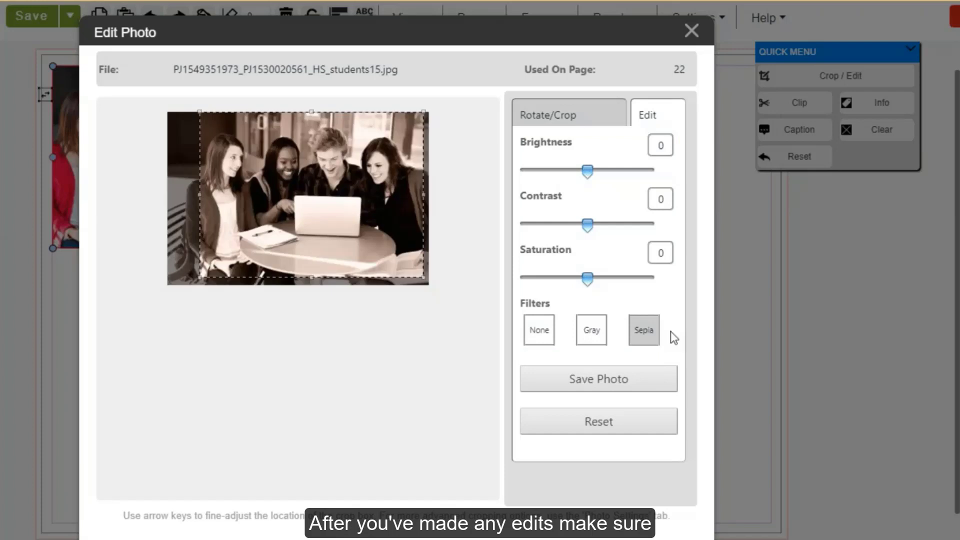
click(664, 383)
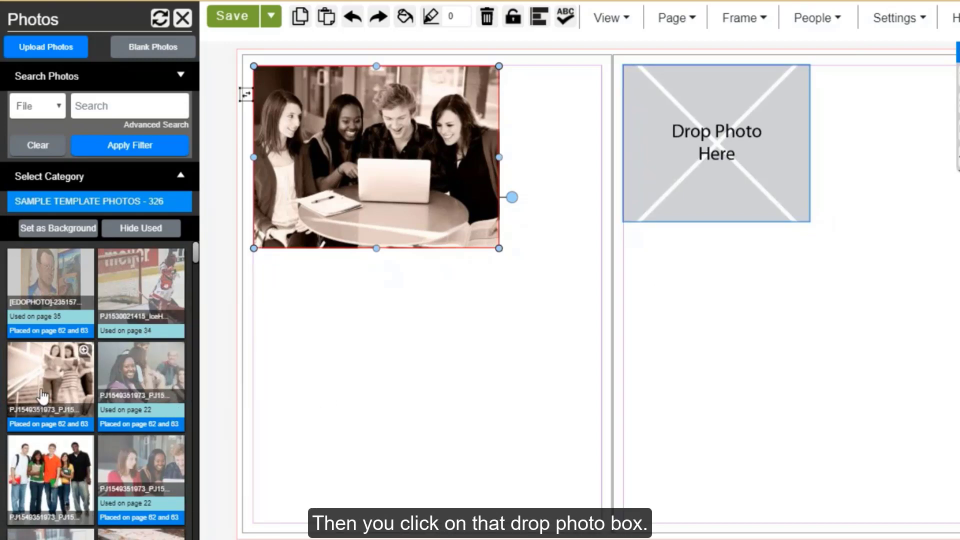
Drop the stairs photo of the girl with a book into page 63's empty photo box
drag(43, 395, 735, 143)
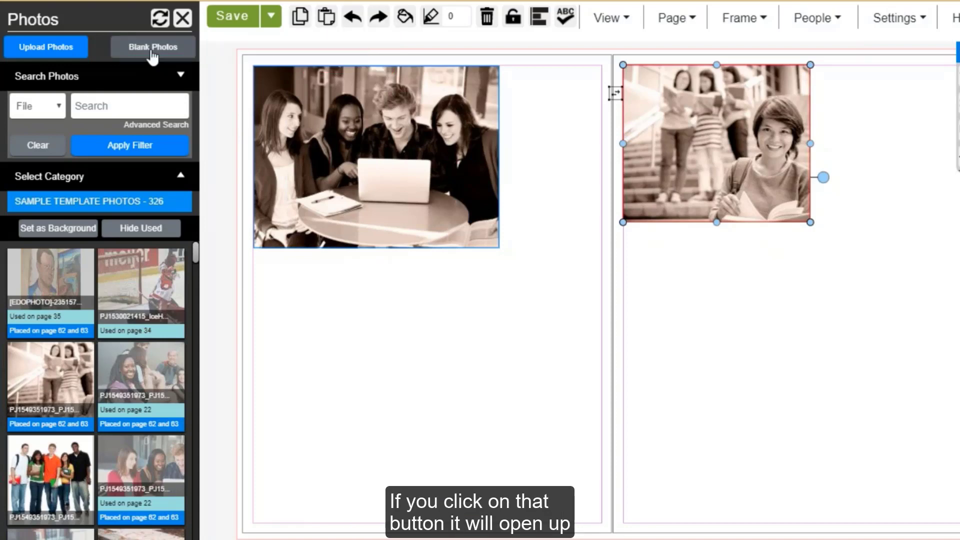
Add two Standard blank photo frames to page 63, below and beside the stairs photo
click(153, 56)
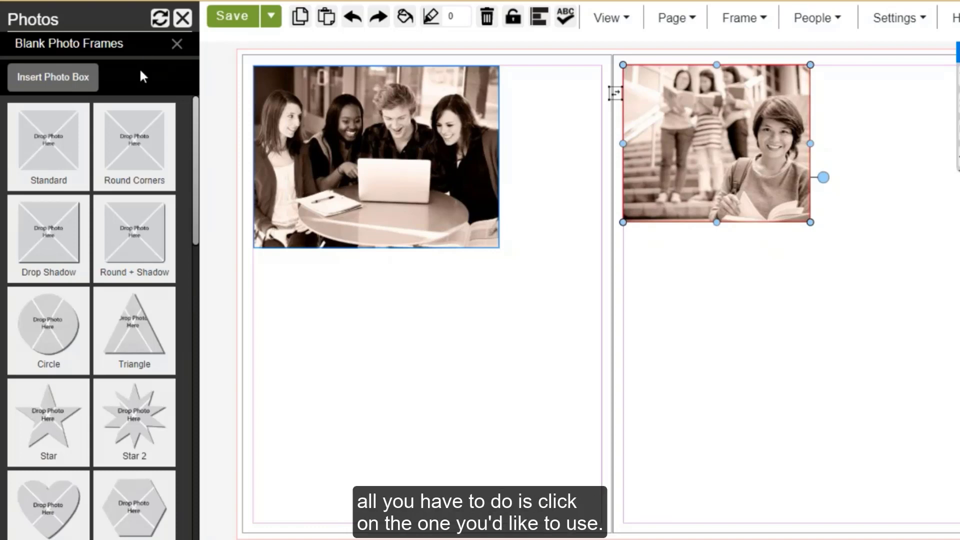
click(56, 170)
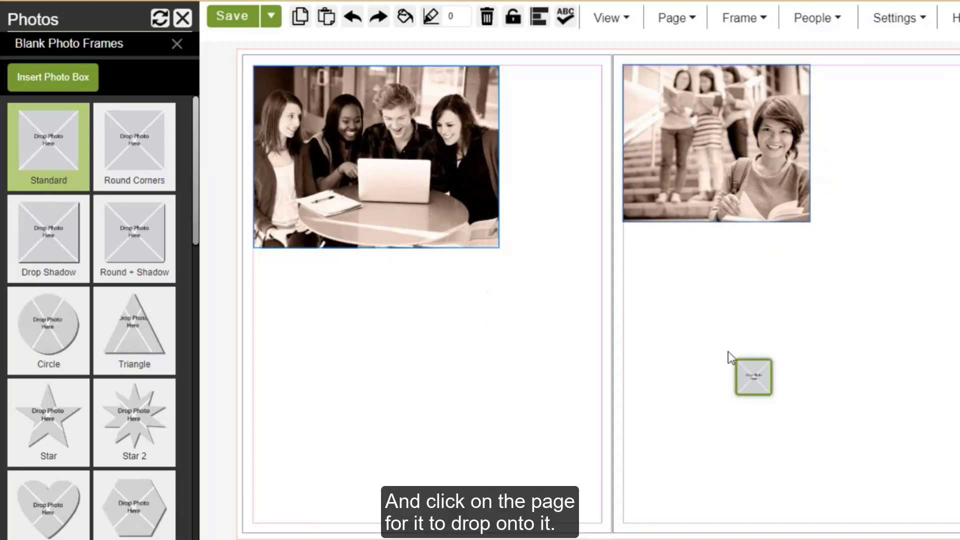
click(700, 293)
drag(745, 320, 687, 287)
click(79, 172)
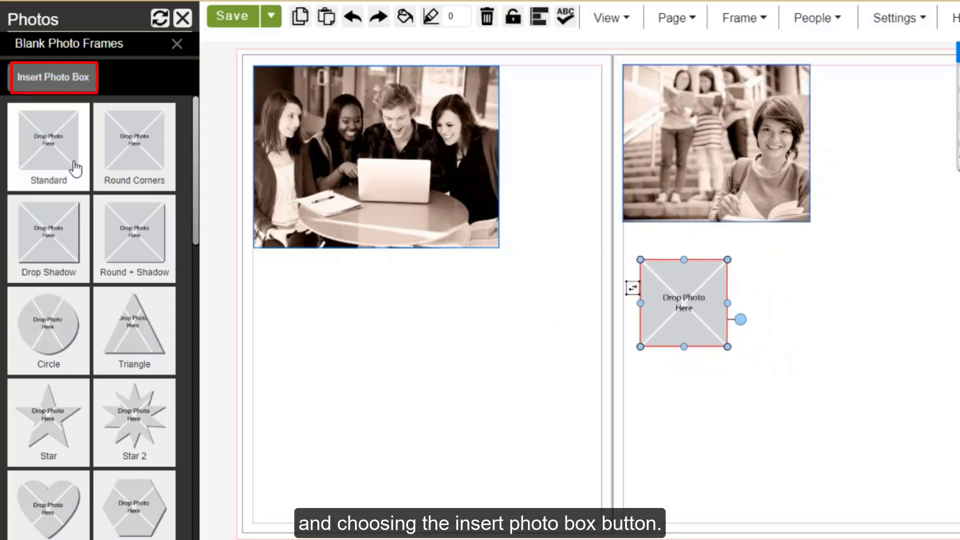
click(56, 83)
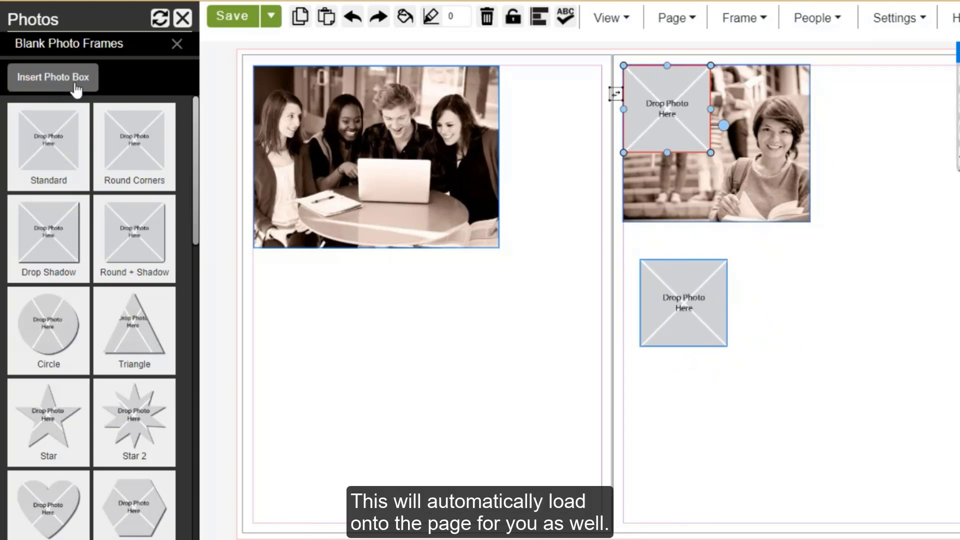
drag(680, 132, 884, 140)
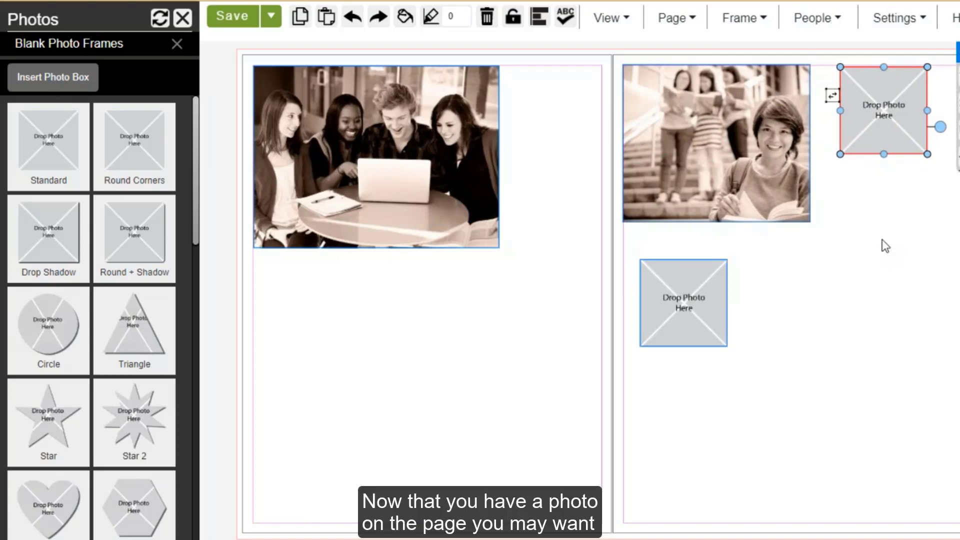
Give the stairs photo a Red Orange border with width 5
click(886, 246)
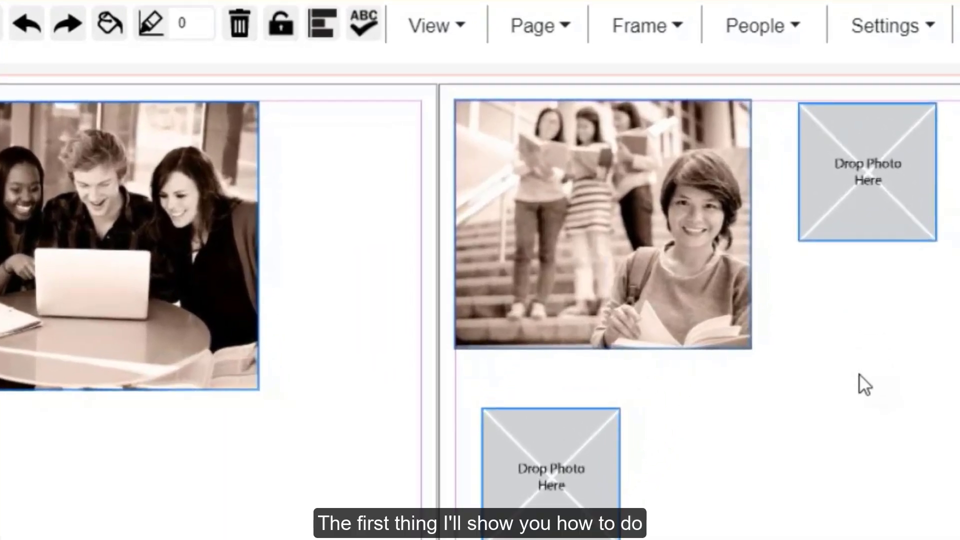
click(743, 330)
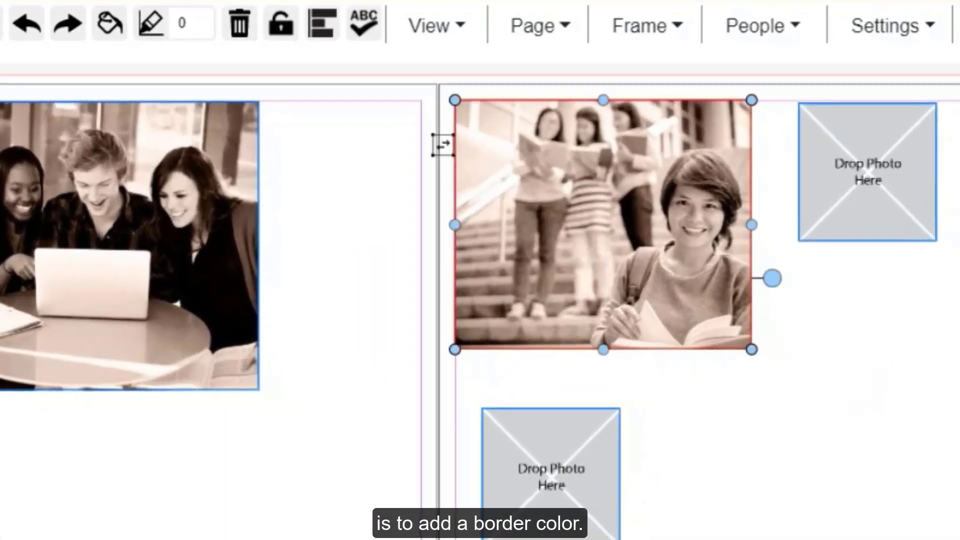
click(150, 28)
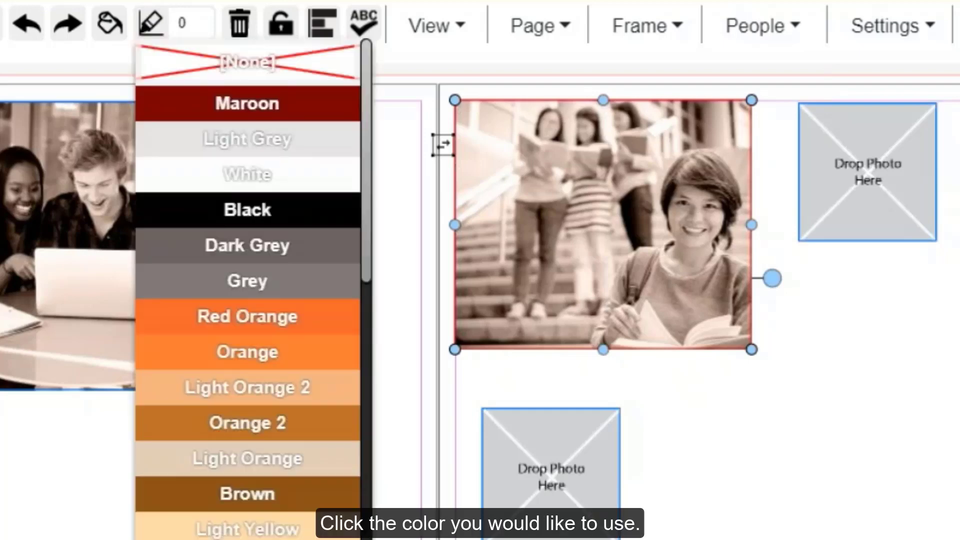
click(220, 320)
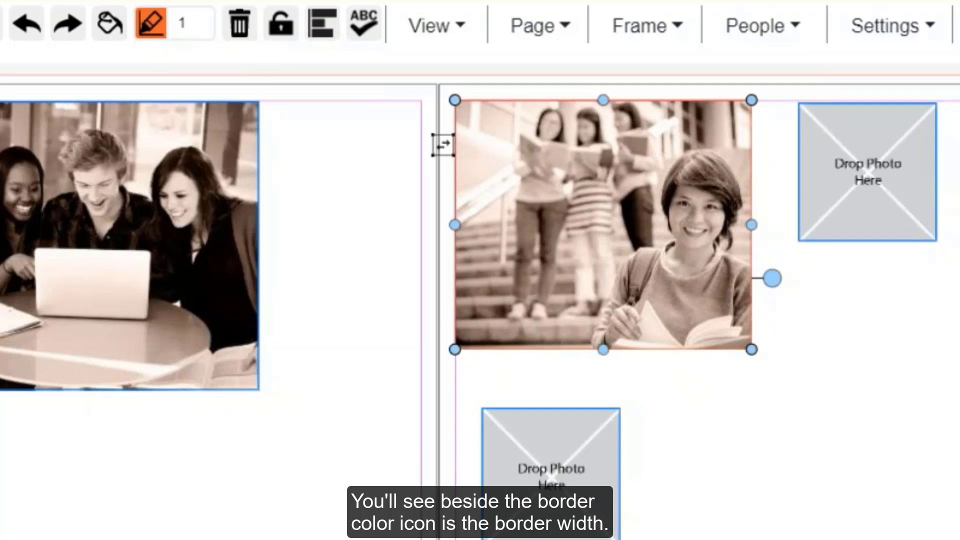
click(203, 20)
click(203, 20)
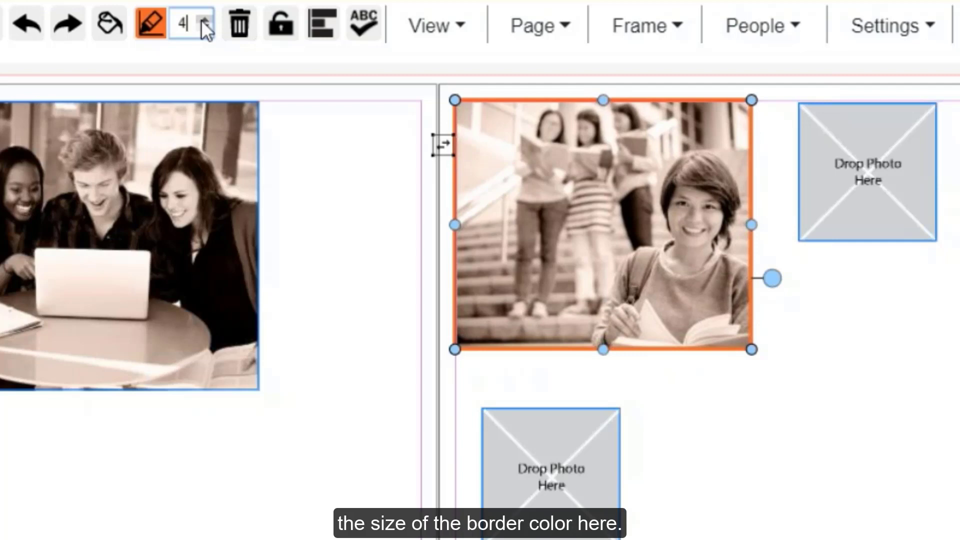
click(201, 21)
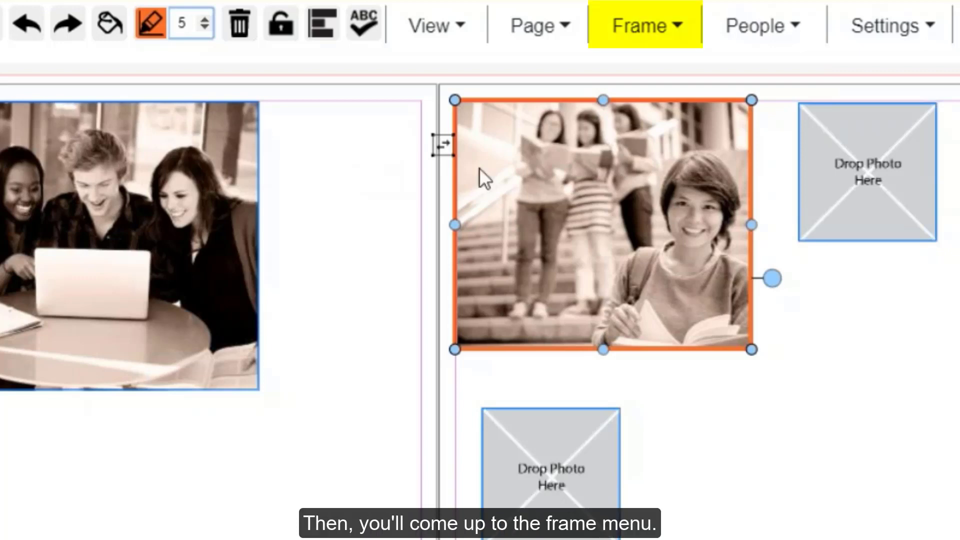
Add a drop shadow to the orange-bordered stairs photo on page 63
click(654, 36)
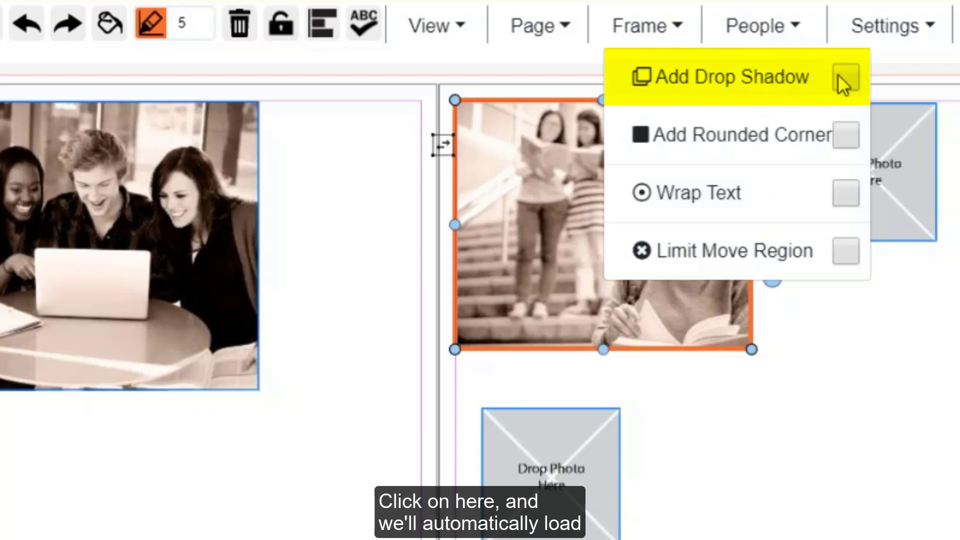
click(806, 86)
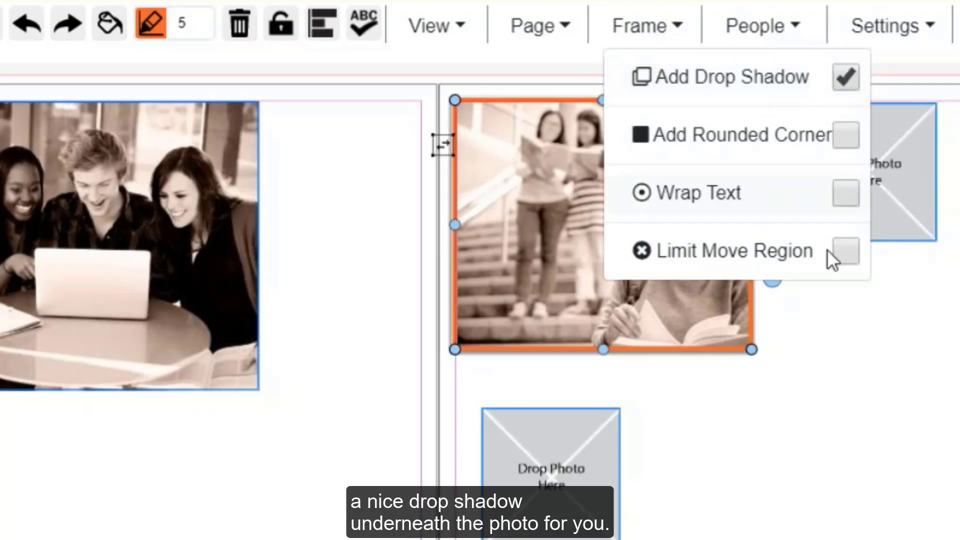
click(885, 396)
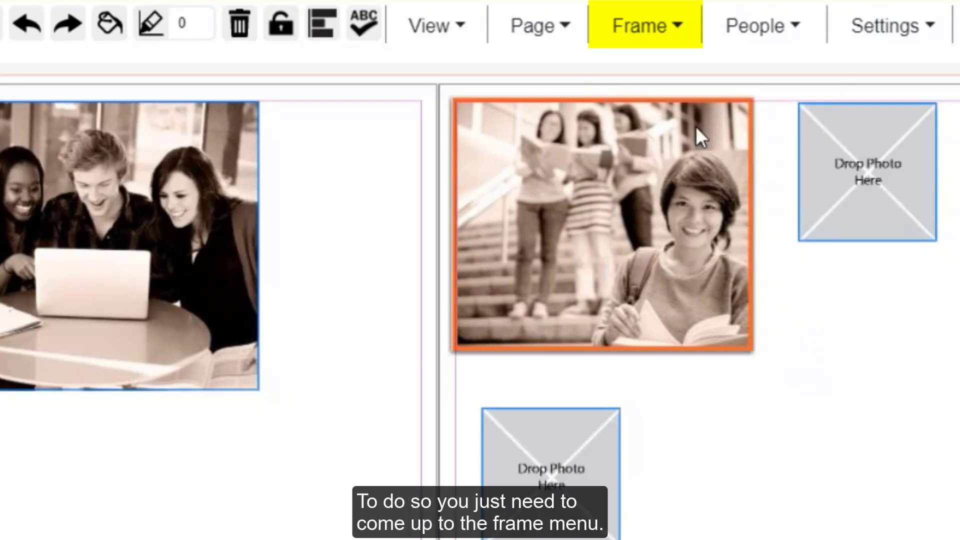
Give the stairs photo rounded corners as well
click(639, 36)
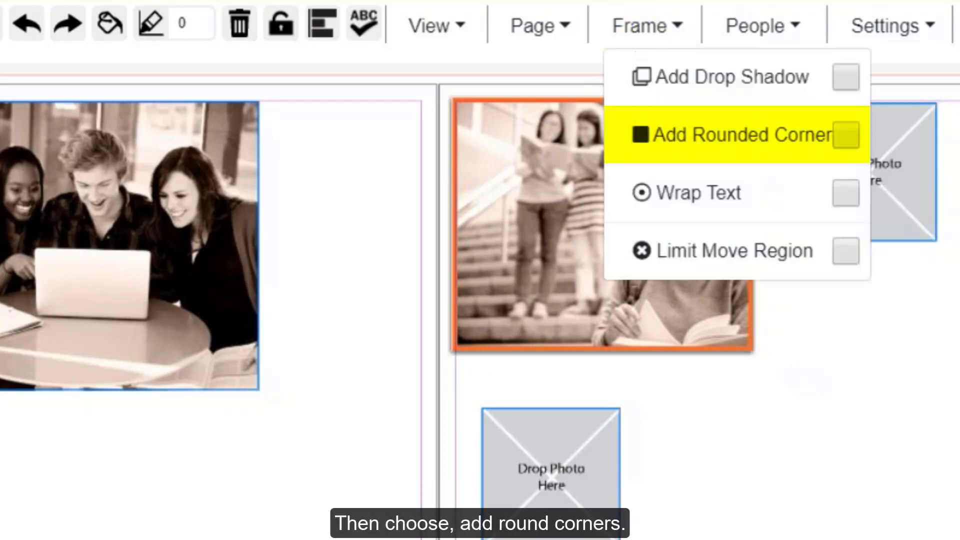
click(846, 135)
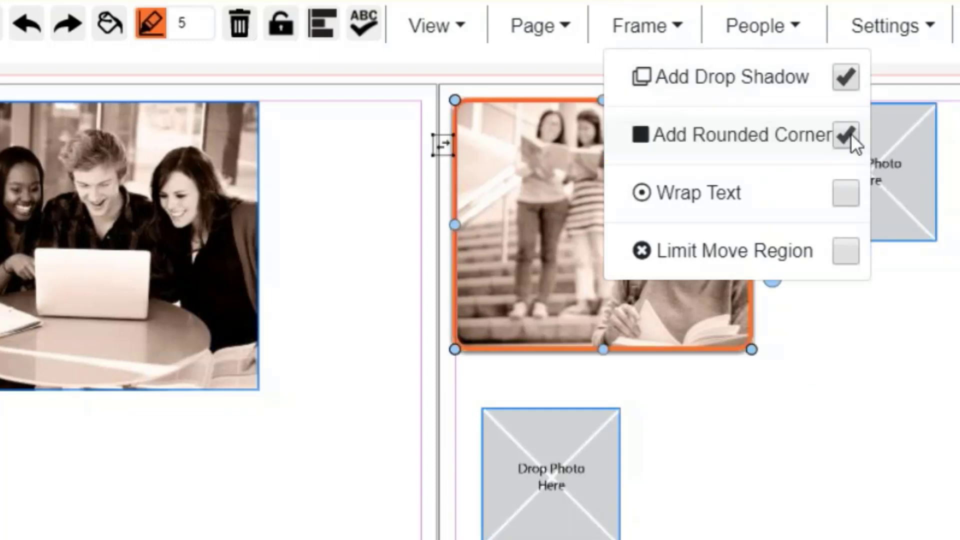
click(832, 391)
click(832, 391)
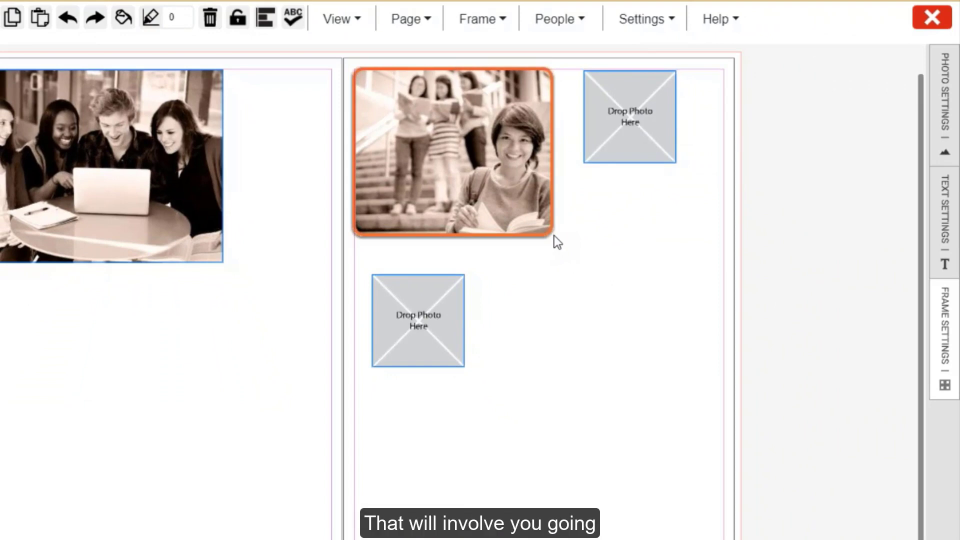
Set the stairs photo's fit to Manual in its Photo Settings
click(504, 145)
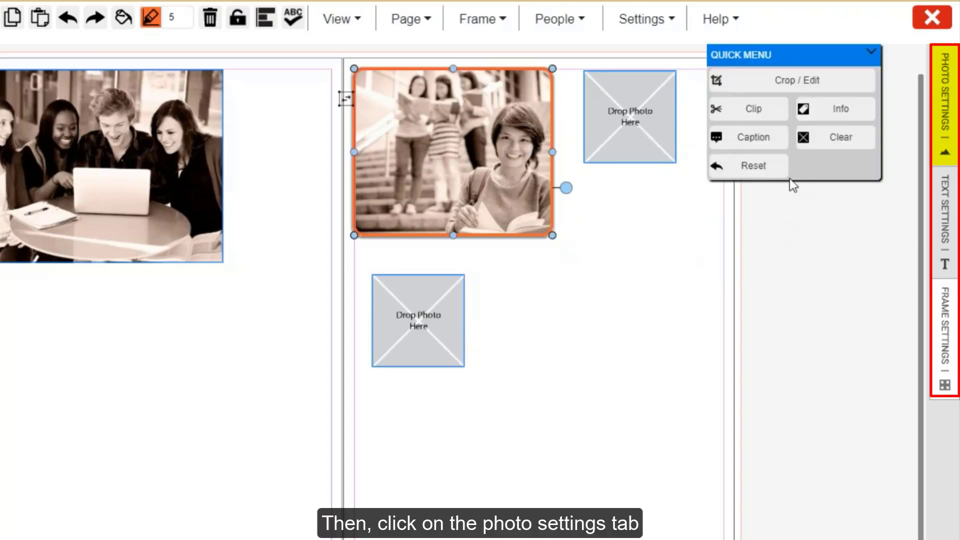
click(941, 95)
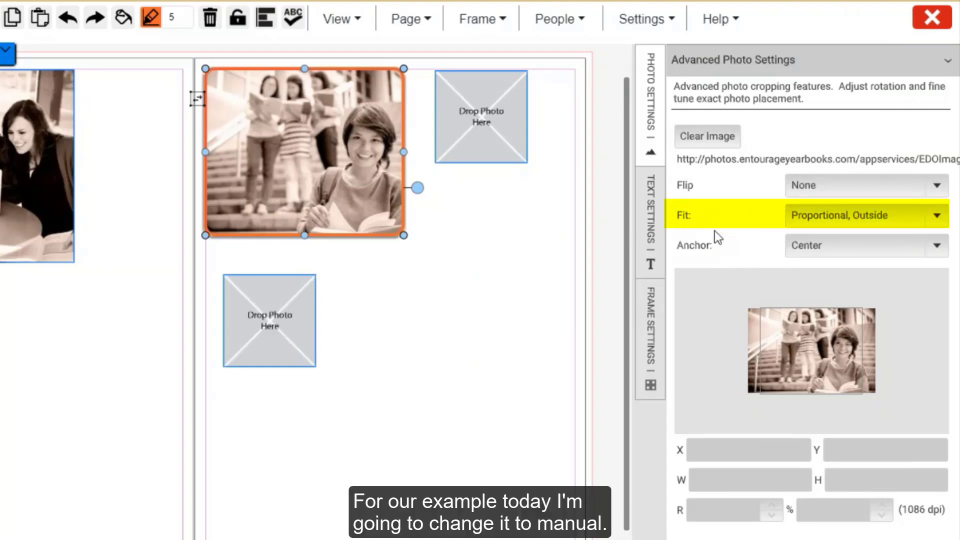
click(844, 219)
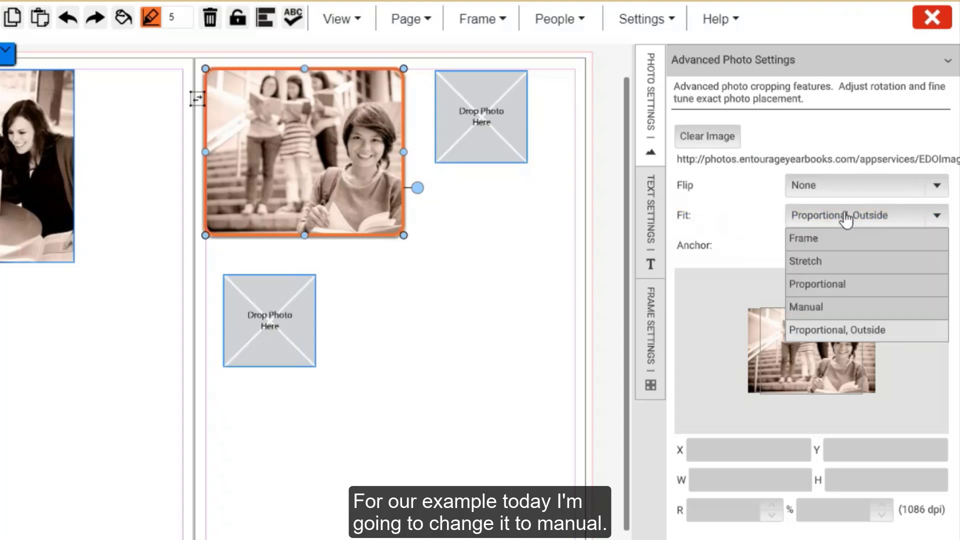
click(843, 308)
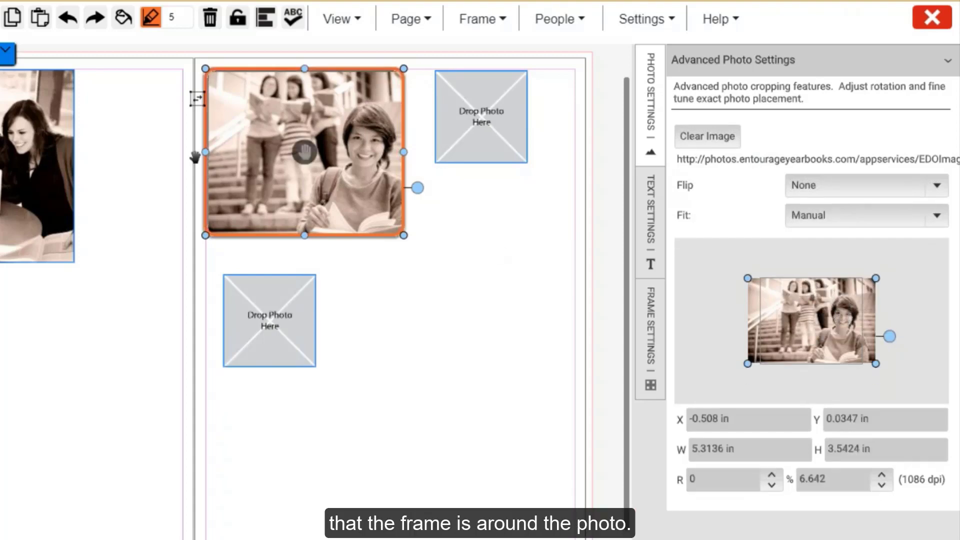
Narrow the frame from the left and slide the image to centre the smiling girl
drag(206, 151, 268, 149)
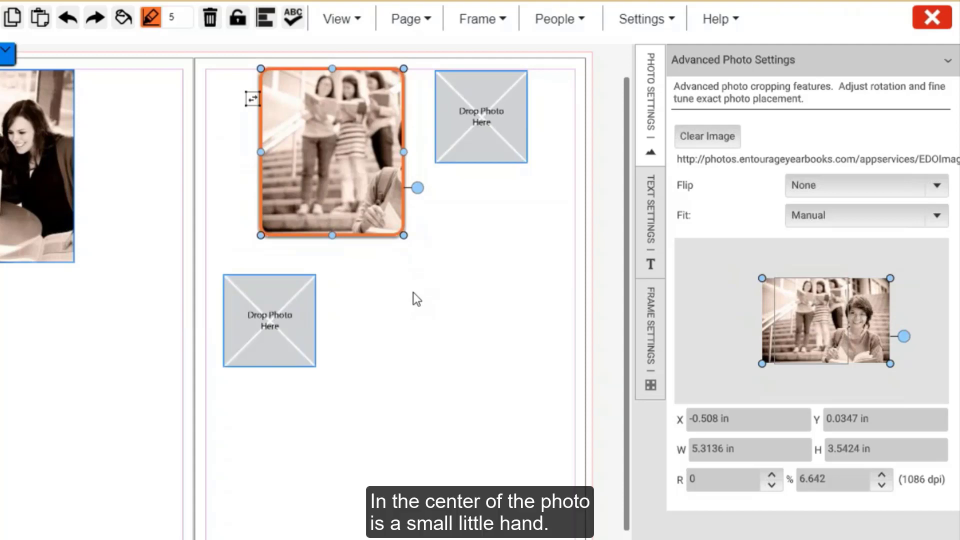
mouse_move(333, 151)
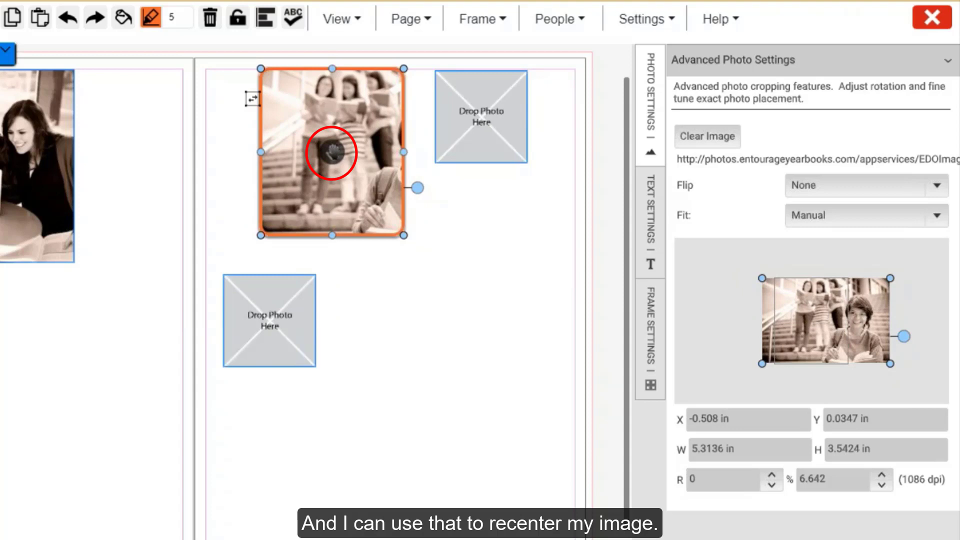
drag(332, 152, 285, 153)
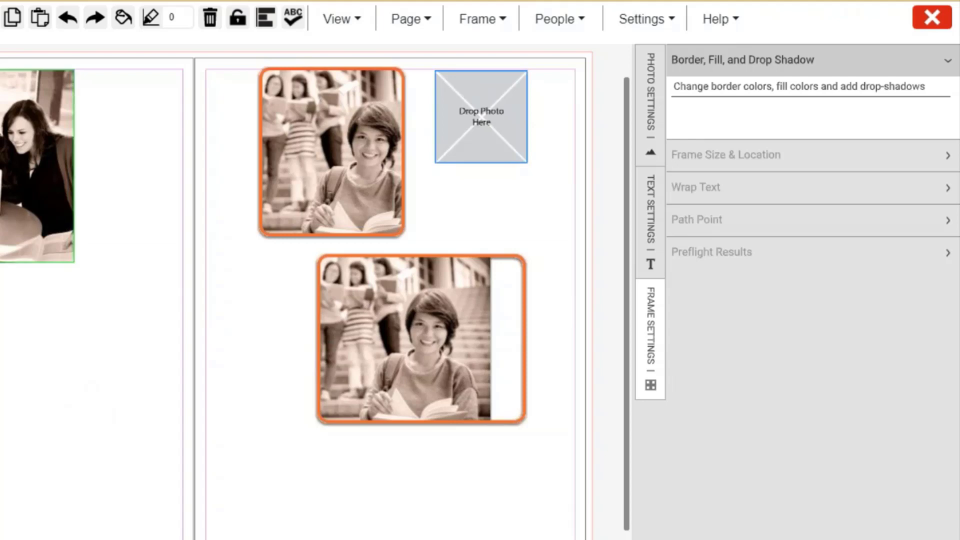
Save to reveal fit warnings and pull the lower frame's right edge in to its photo
key(ctrl+s)
mouse_move(273, 326)
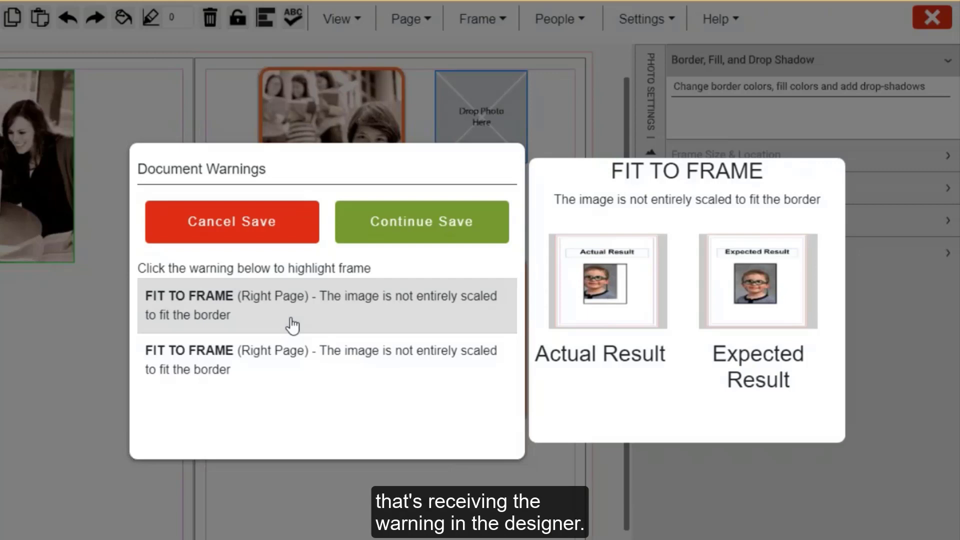
click(281, 360)
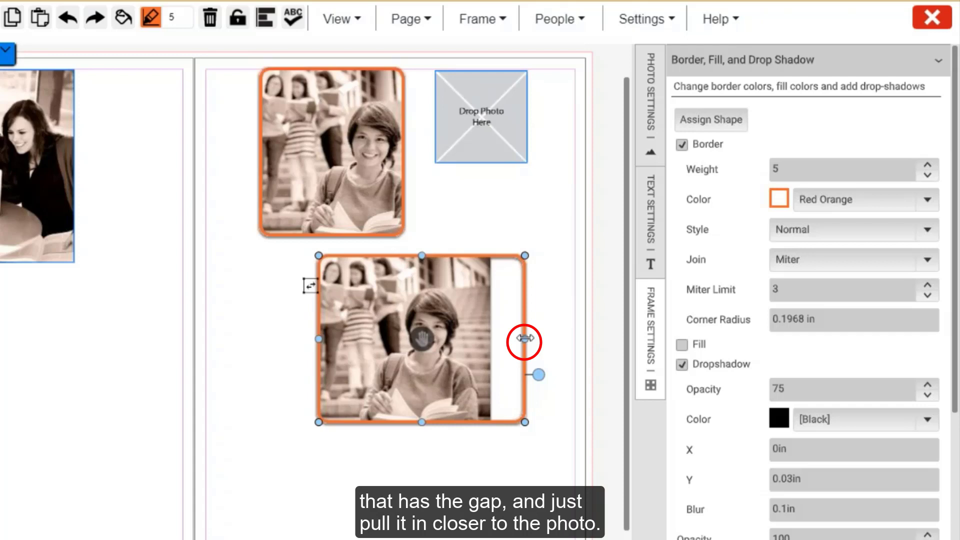
drag(525, 339, 488, 345)
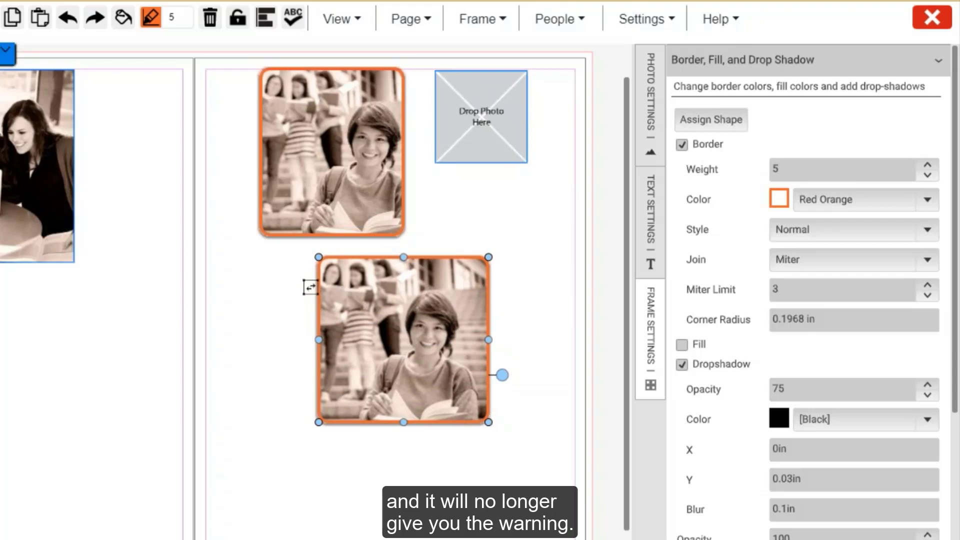
Resave and widen the top frame slightly so its photo fits without a warning
key(ctrl+s)
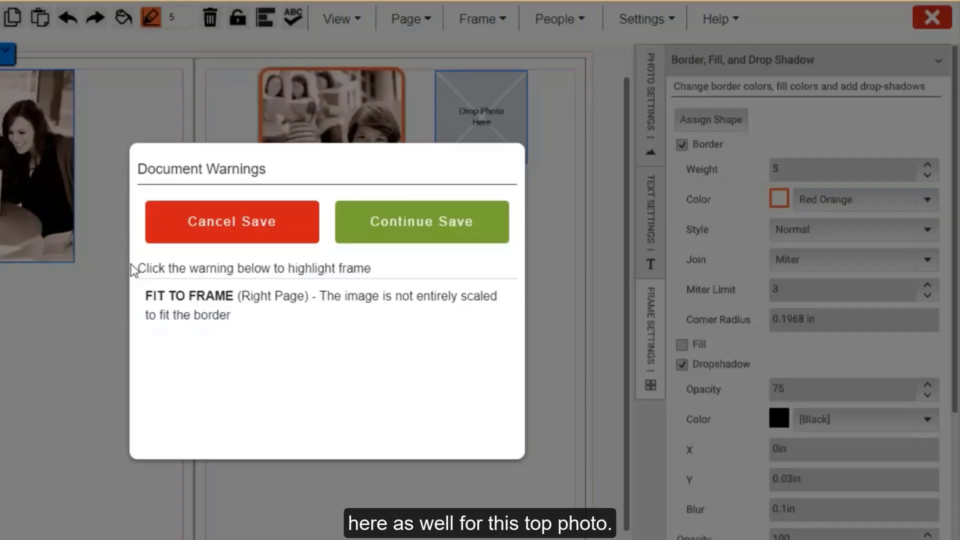
click(159, 299)
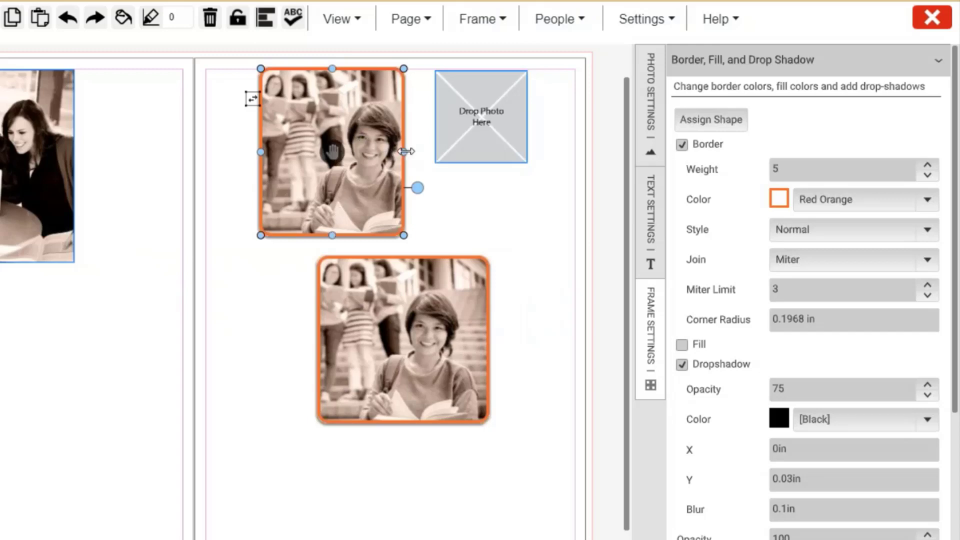
drag(406, 151, 409, 151)
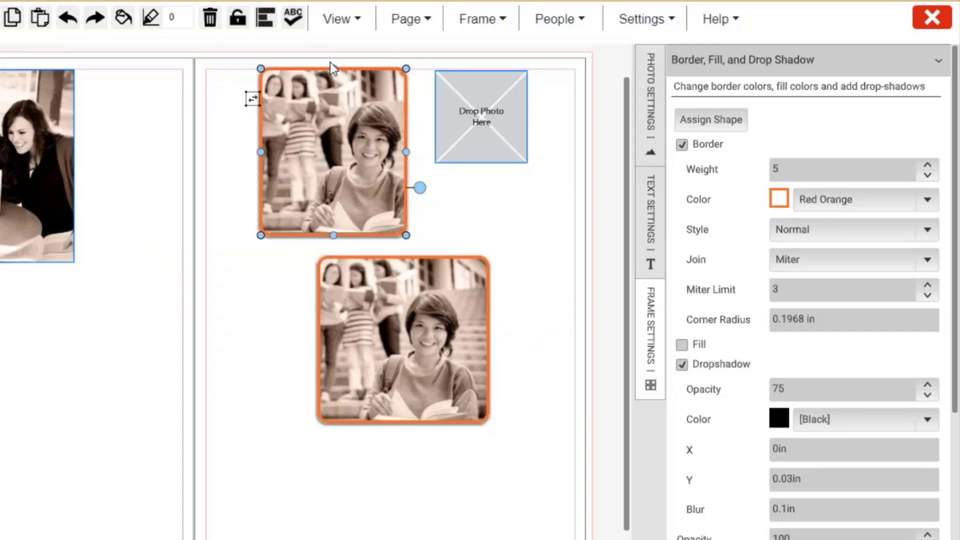
Drag a dog photo from the photo bin onto the left page 62
scroll(330, 62, up, 1)
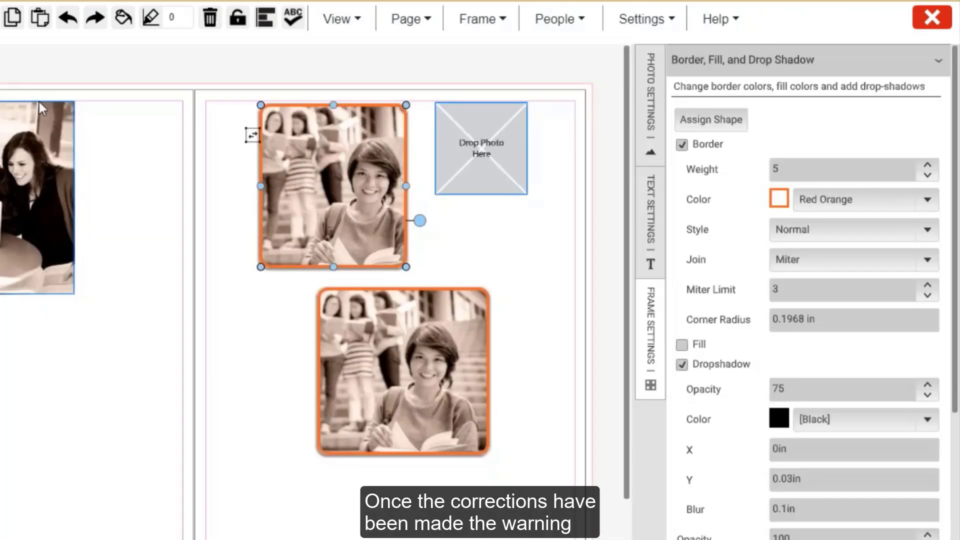
click(142, 81)
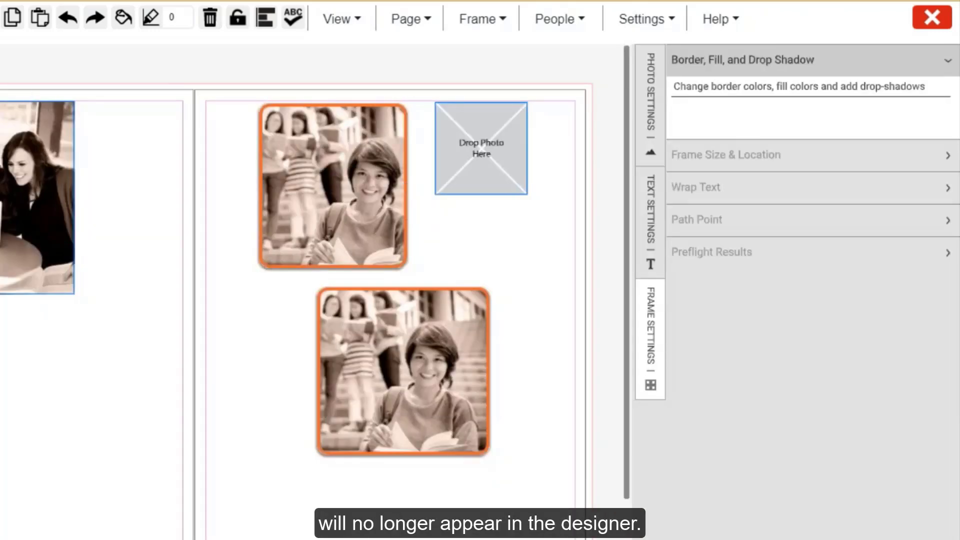
drag(95, 537, 72, 339)
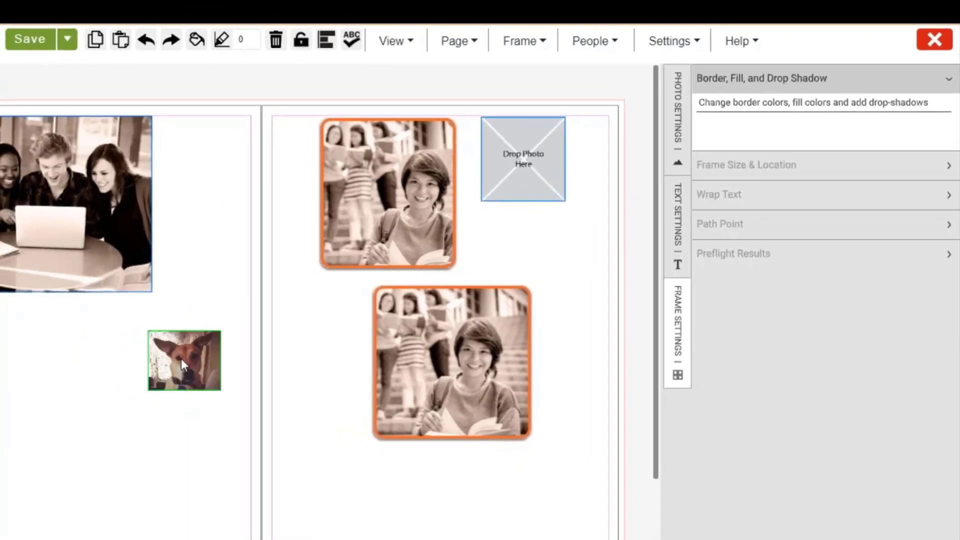
Place the dog photo under the group photo, then shrink it after the low-resolution save warning
drag(137, 356, 60, 326)
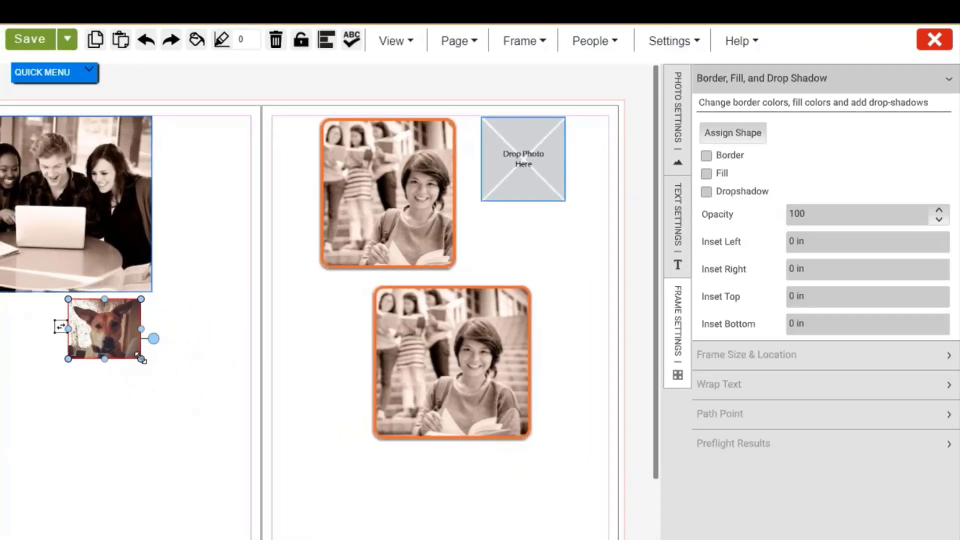
drag(141, 359, 250, 518)
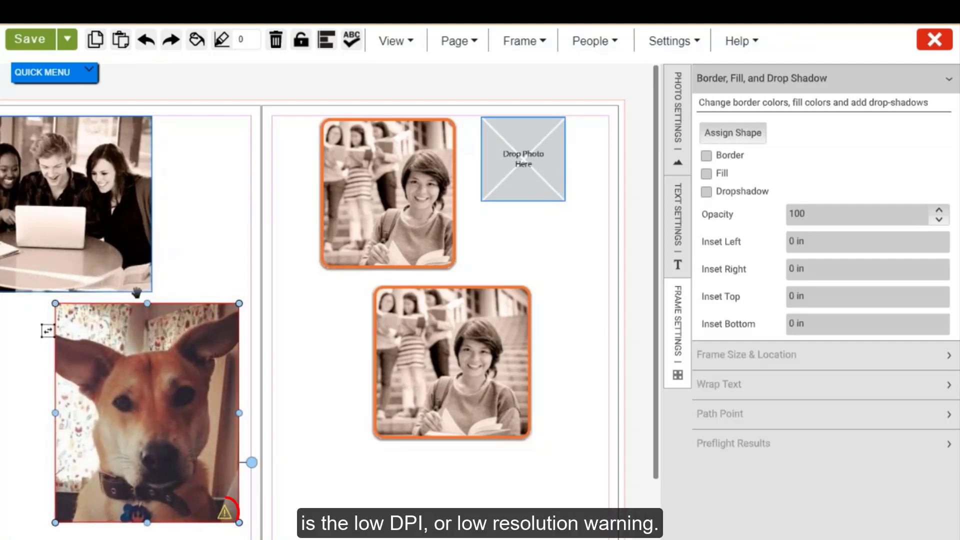
click(28, 40)
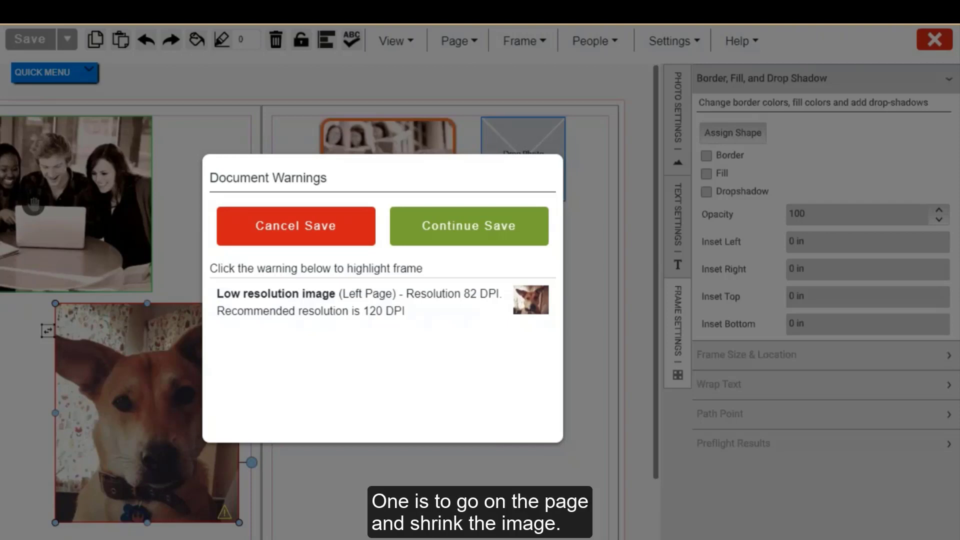
click(266, 237)
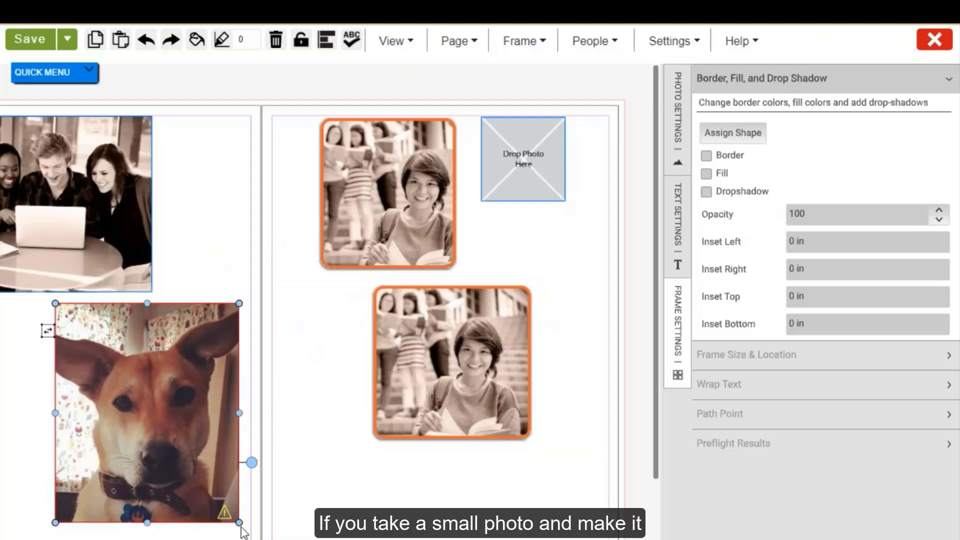
drag(239, 522, 153, 385)
Save the spread, then enlarge the dog photo until its resolution drops from 223 to 89 dpi
click(128, 405)
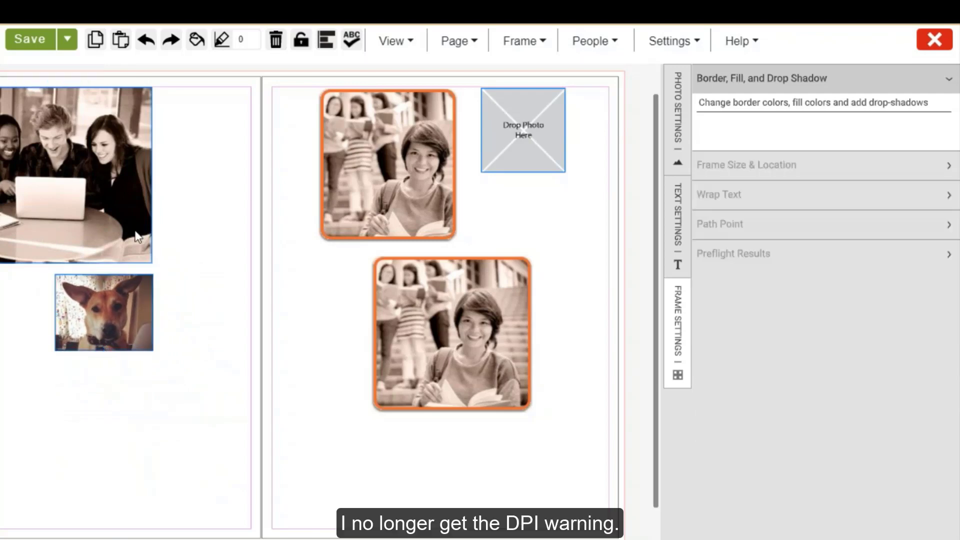
click(31, 42)
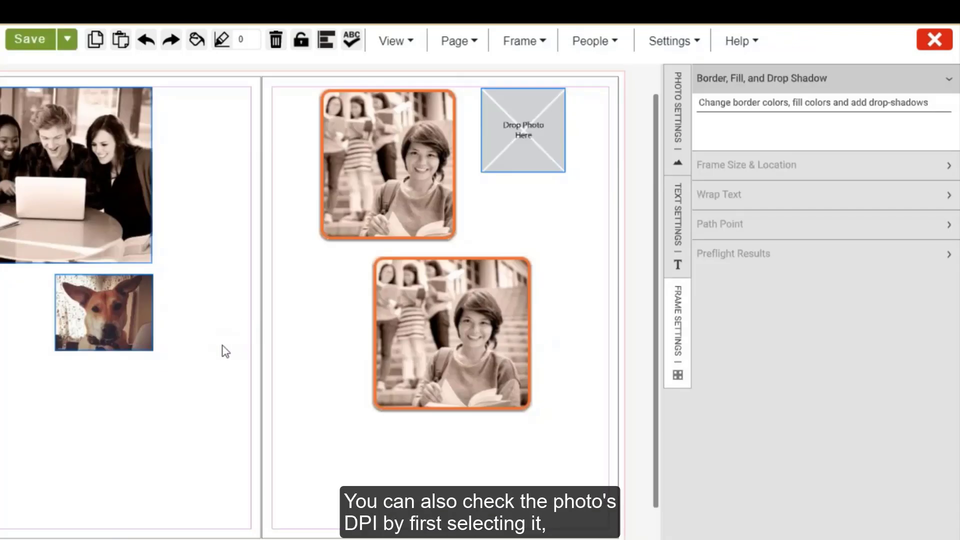
click(149, 345)
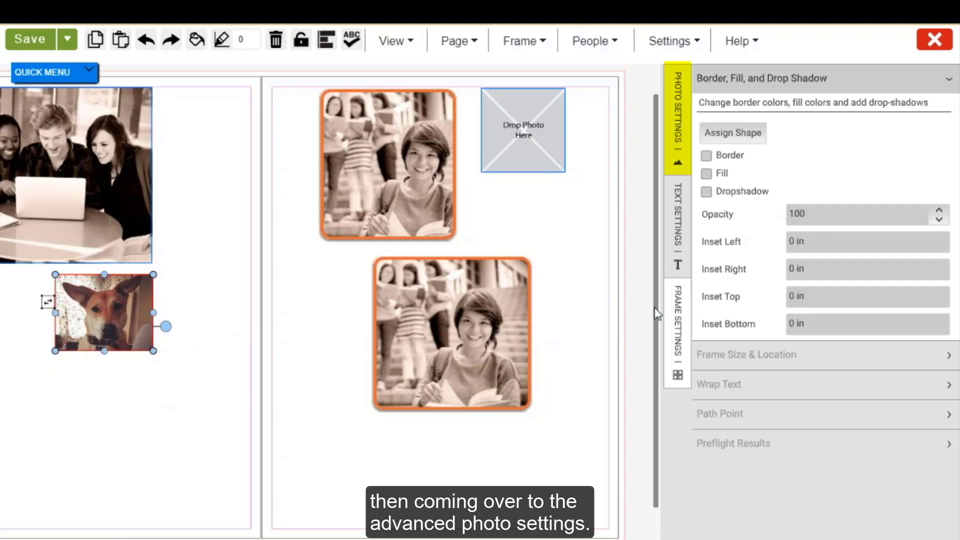
click(679, 156)
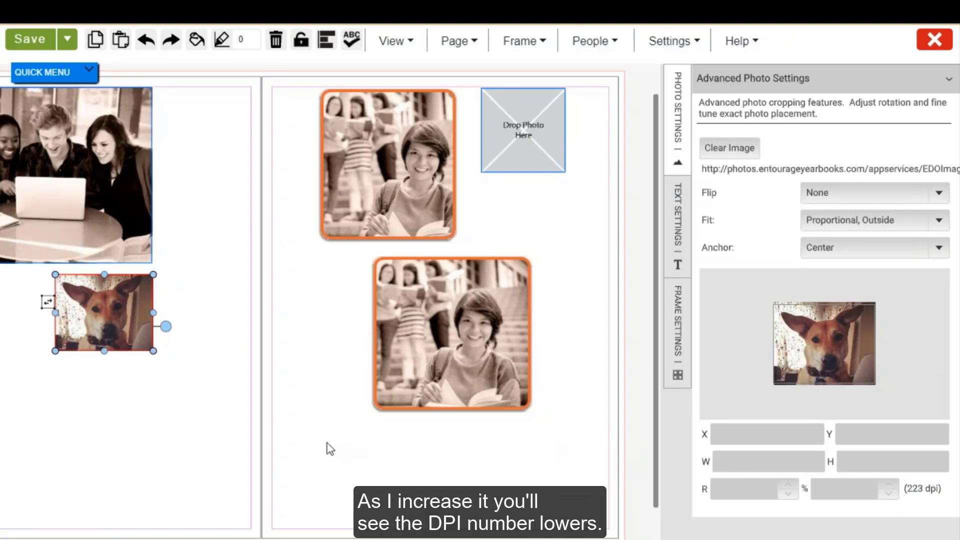
drag(153, 351, 197, 391)
drag(209, 429, 237, 478)
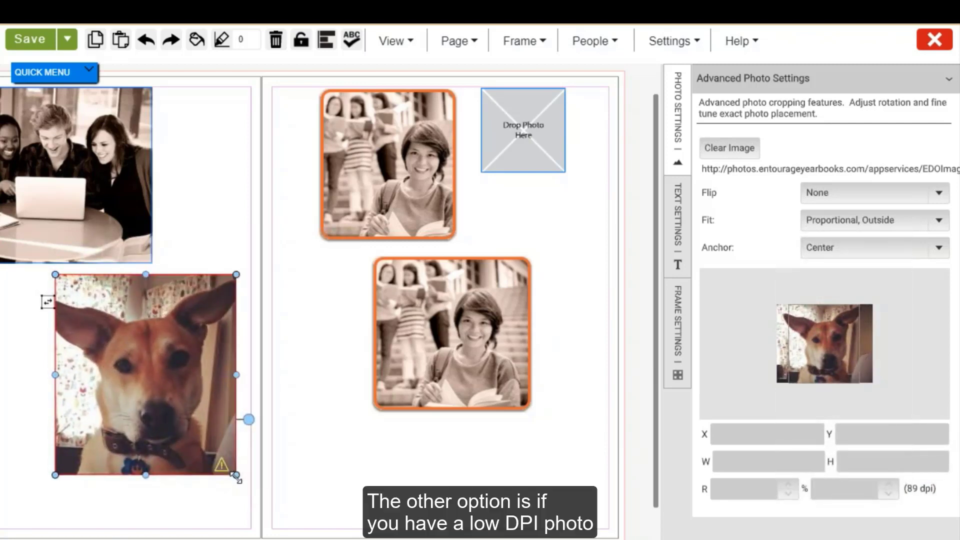